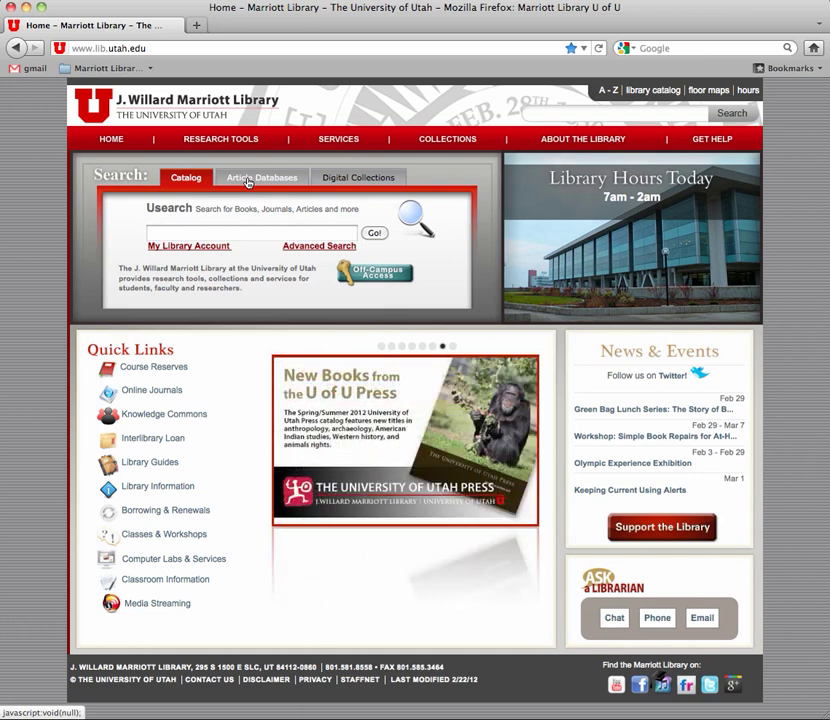
List the article databases starting with M and highlight the MLA International Bibliography entry
{"action": "left_click", "coordinate": [248, 182]}
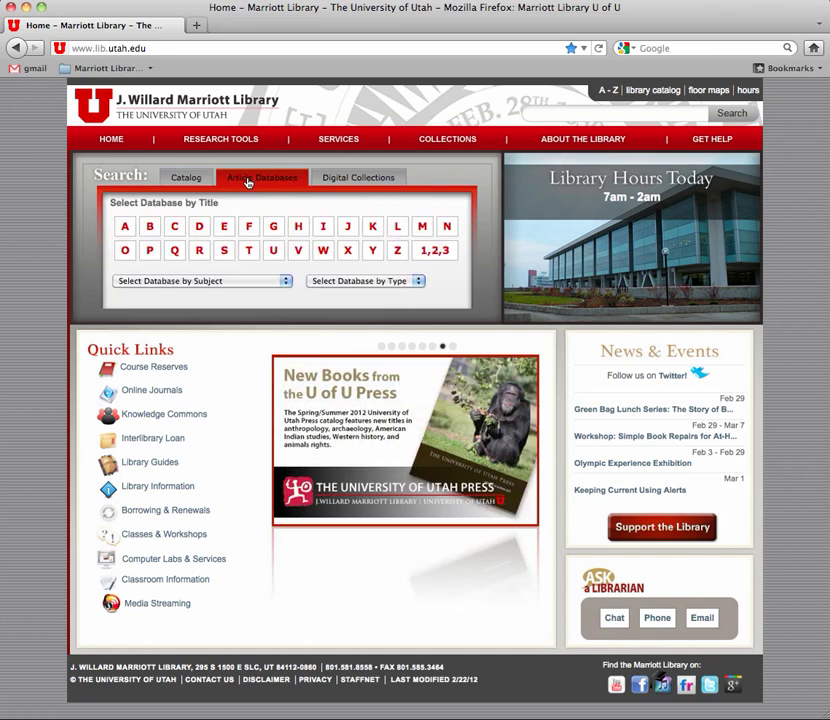
{"action": "left_click", "coordinate": [420, 227]}
{"action": "scroll", "coordinate": [330, 320], "scroll_direction": "down", "scroll_amount": 5}
{"action": "scroll", "coordinate": [310, 352], "scroll_direction": "down", "scroll_amount": 5}
{"action": "scroll", "coordinate": [310, 352], "scroll_direction": "down", "scroll_amount": 5}
{"action": "scroll", "coordinate": [310, 352], "scroll_direction": "down", "scroll_amount": 5}
{"action": "scroll", "coordinate": [310, 352], "scroll_direction": "down", "scroll_amount": 5}
{"action": "scroll", "coordinate": [310, 352], "scroll_direction": "down", "scroll_amount": 5}
{"action": "left_click_drag", "start_coordinate": [530, 255], "coordinate": [77, 258]}
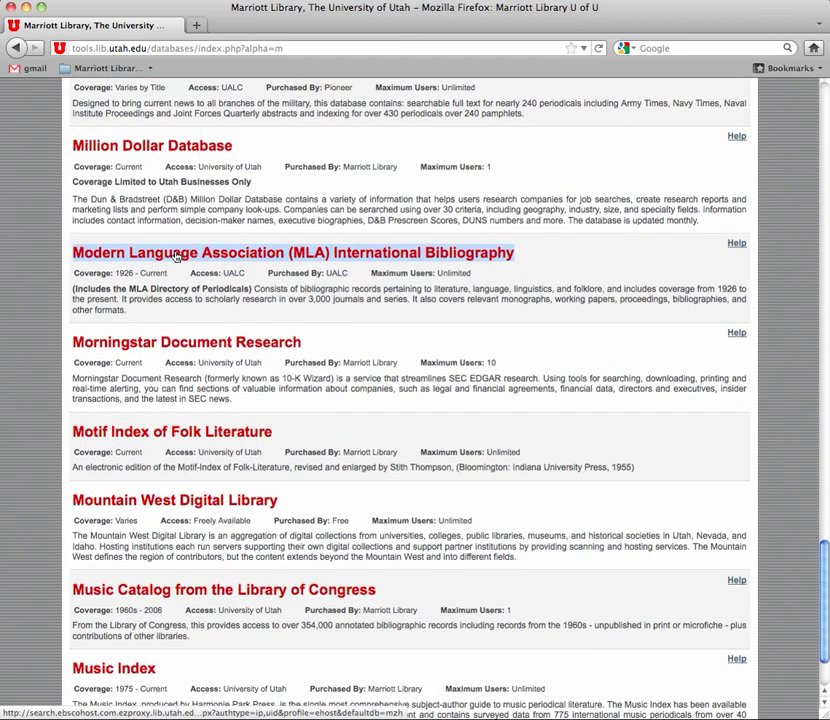
Open MLA International Bibliography in EBSCOhost and enter the quoted phrase "mexican american"
{"action": "left_click", "coordinate": [175, 256]}
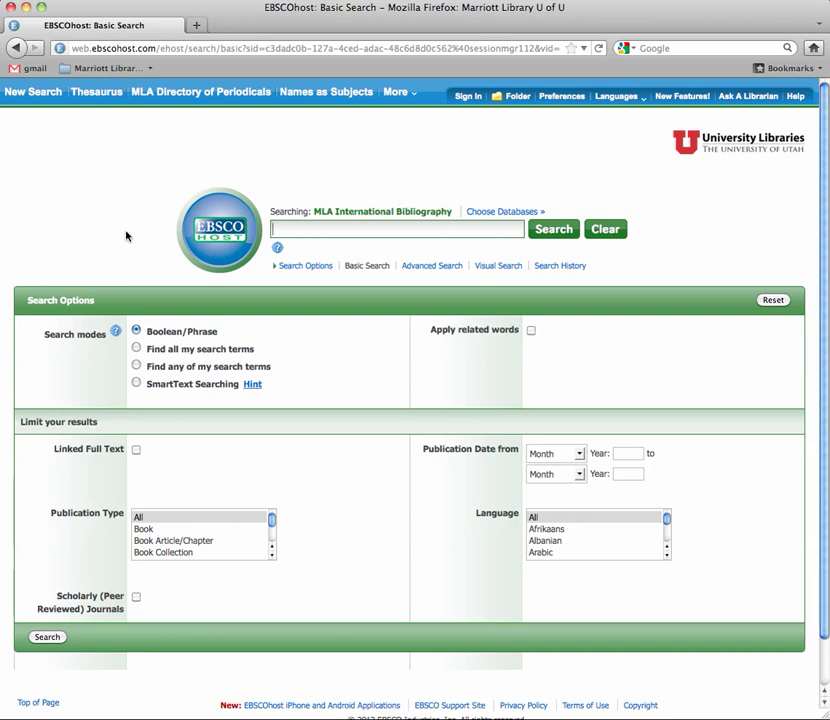
{"action": "type", "text": "\"mexican"}
{"action": "type", "text": " american\""}
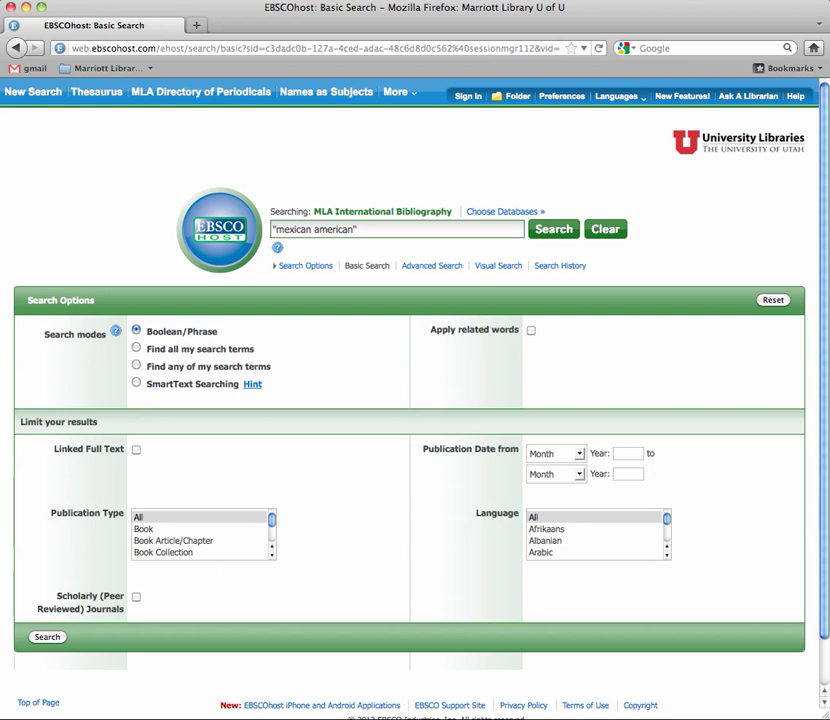
Run the "mexican american" search and expand the Subject facet listing refinement terms
{"action": "key", "text": "Return"}
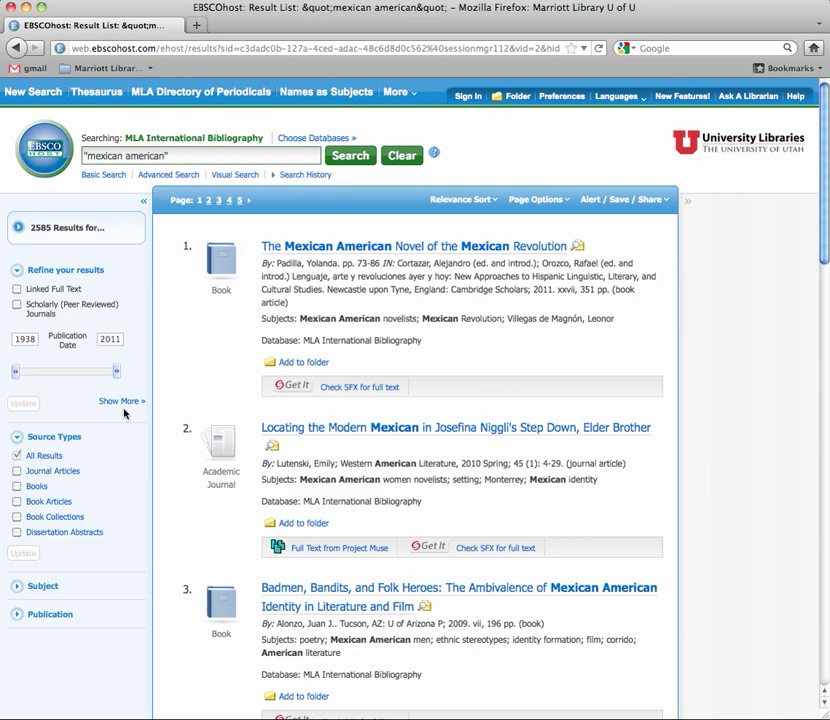
{"action": "left_click", "coordinate": [45, 588]}
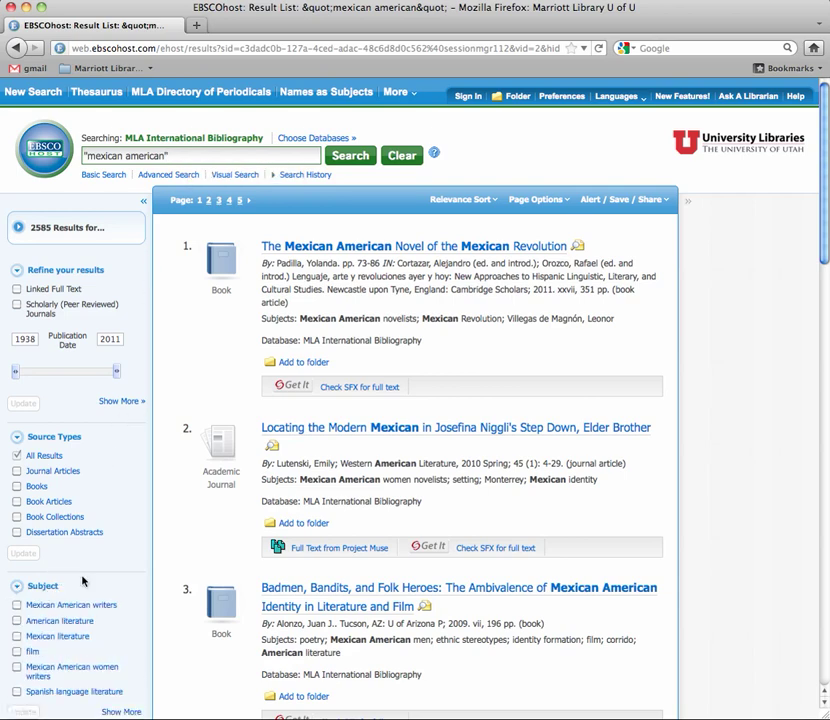
{"action": "scroll", "coordinate": [81, 578], "scroll_direction": "down", "scroll_amount": 3}
{"action": "scroll", "coordinate": [71, 545], "scroll_direction": "down", "scroll_amount": 1}
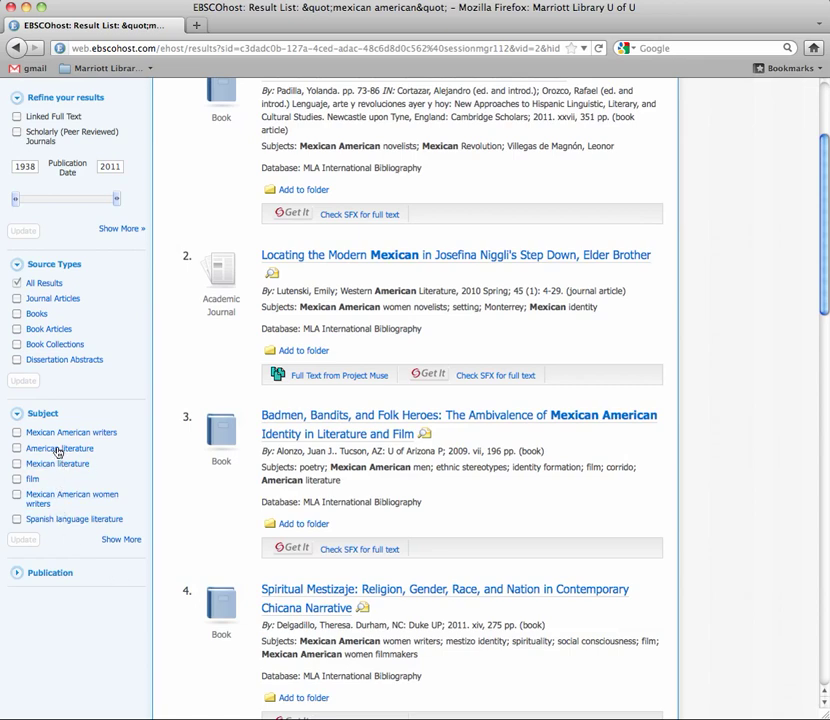
{"action": "scroll", "coordinate": [60, 525], "scroll_direction": "up", "scroll_amount": 2}
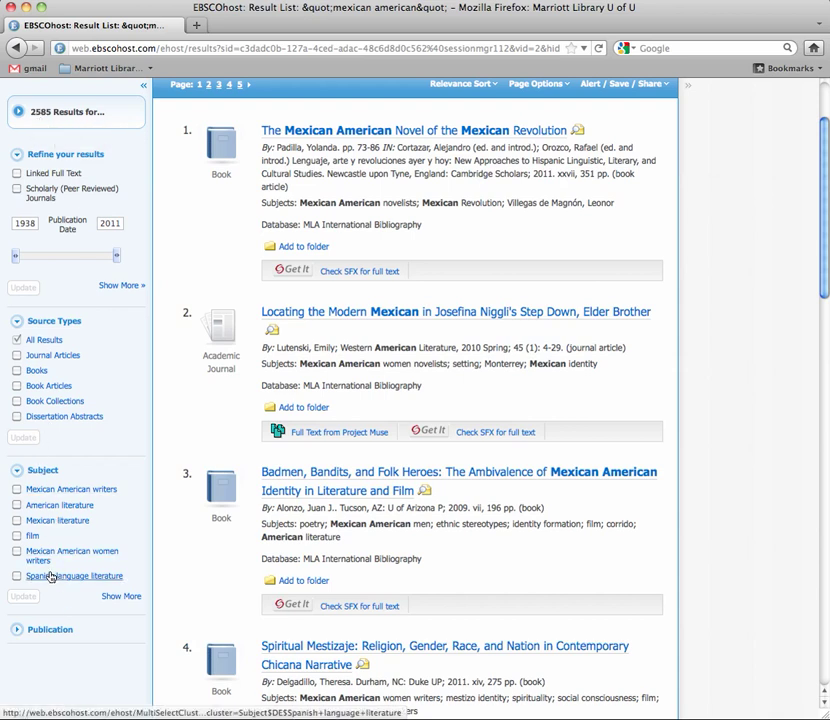
Limit results to the Mexican American writers subject and browse the 830 records
{"action": "left_click", "coordinate": [44, 494]}
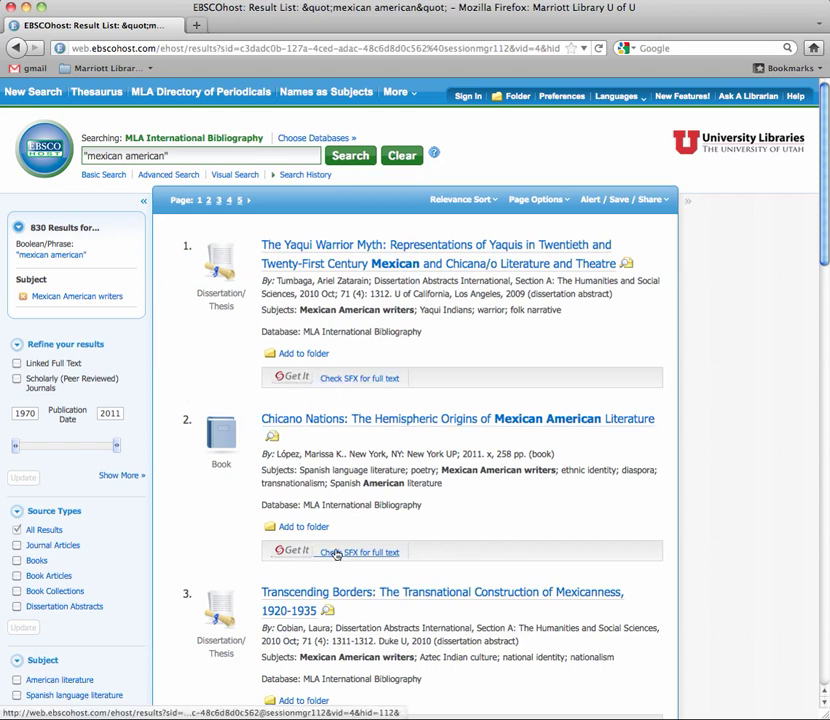
{"action": "scroll", "coordinate": [333, 550], "scroll_direction": "down", "scroll_amount": 1}
{"action": "scroll", "coordinate": [333, 550], "scroll_direction": "down", "scroll_amount": 3}
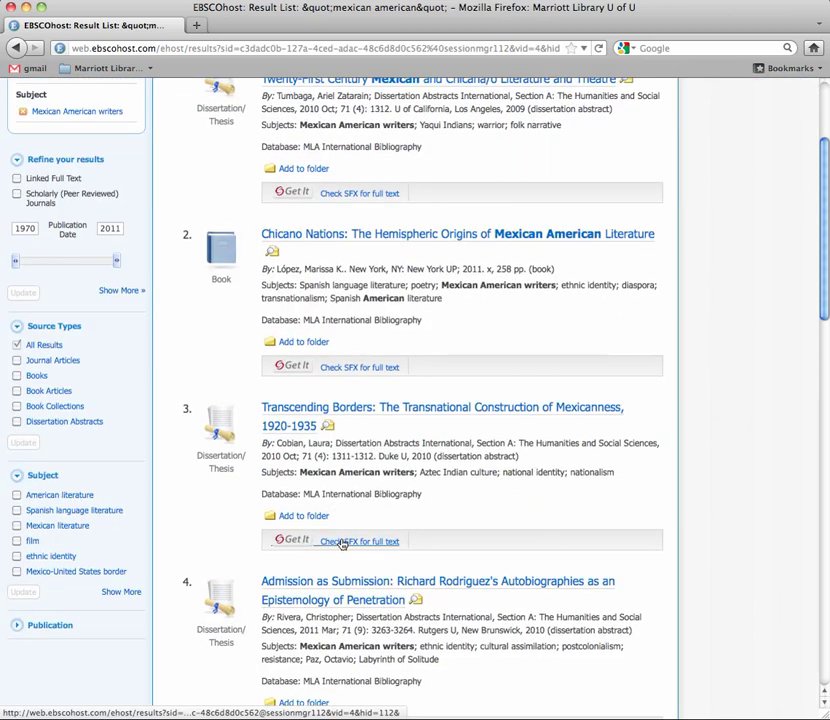
{"action": "scroll", "coordinate": [356, 544], "scroll_direction": "down", "scroll_amount": 3}
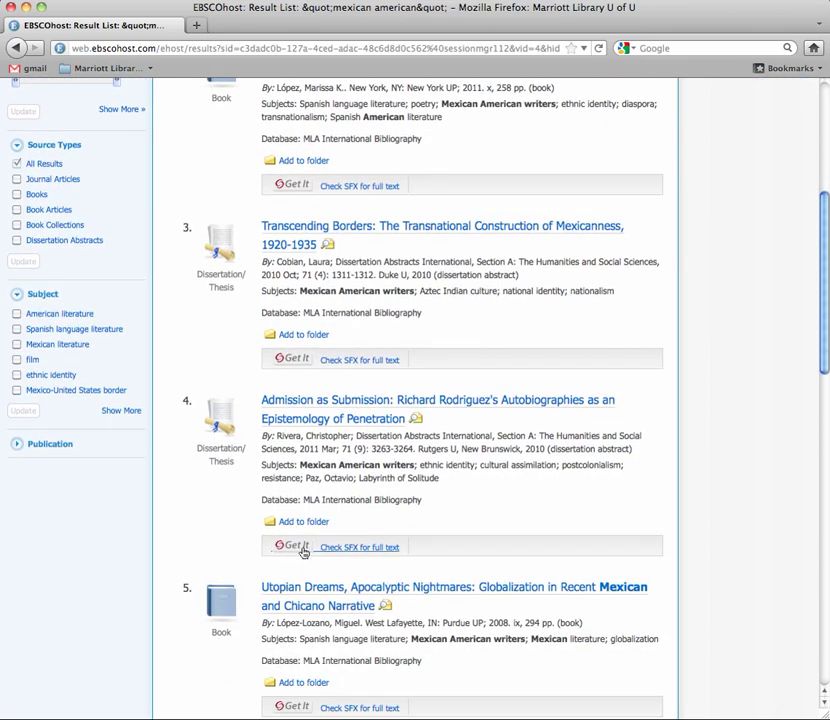
{"action": "scroll", "coordinate": [303, 551], "scroll_direction": "up", "scroll_amount": 6}
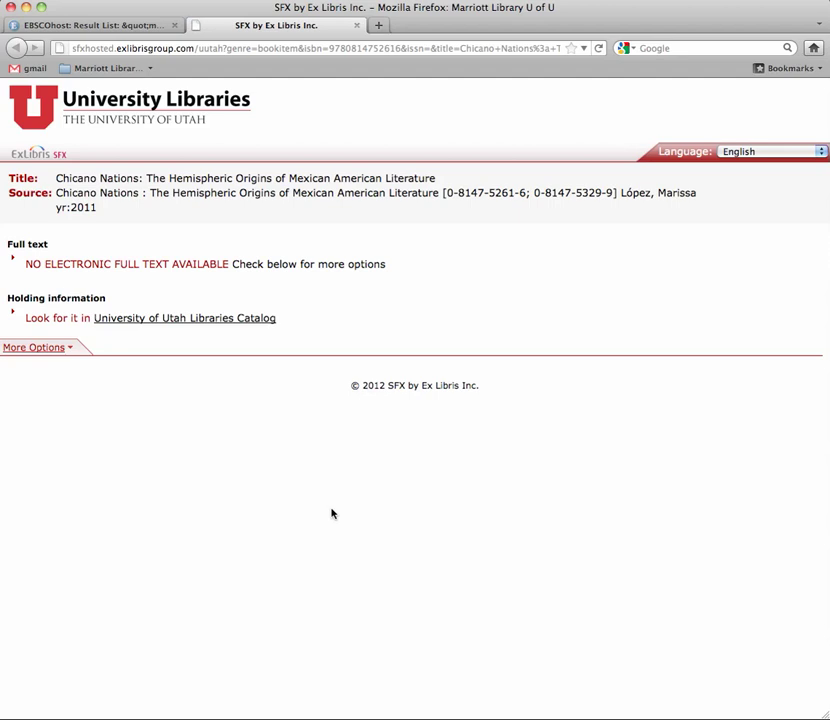
Highlight the SFX note that Chicano Nations has no electronic full text, plus its title
{"action": "left_click_drag", "start_coordinate": [230, 264], "coordinate": [28, 262]}
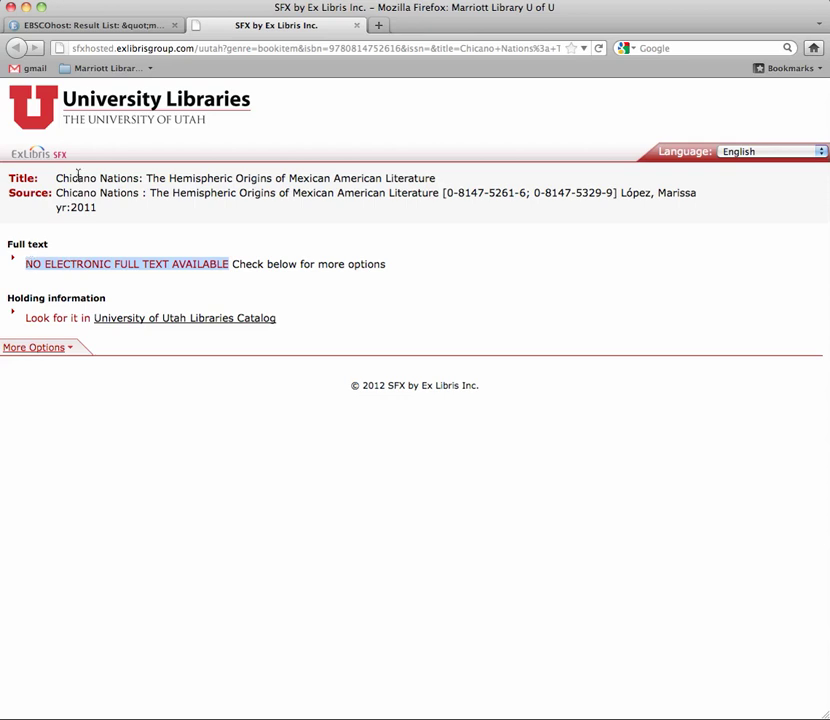
{"action": "left_click_drag", "start_coordinate": [437, 180], "coordinate": [57, 182]}
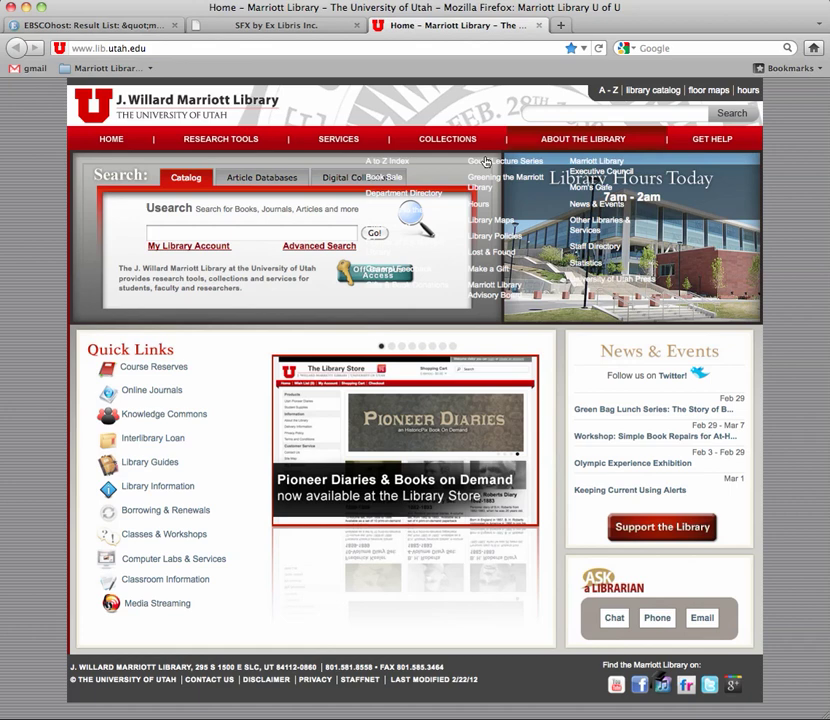
Search Usearch for 'Chicano Nations' and reveal its shelf location and call number PS153.M4 L66 2011
{"action": "left_click", "coordinate": [320, 234]}
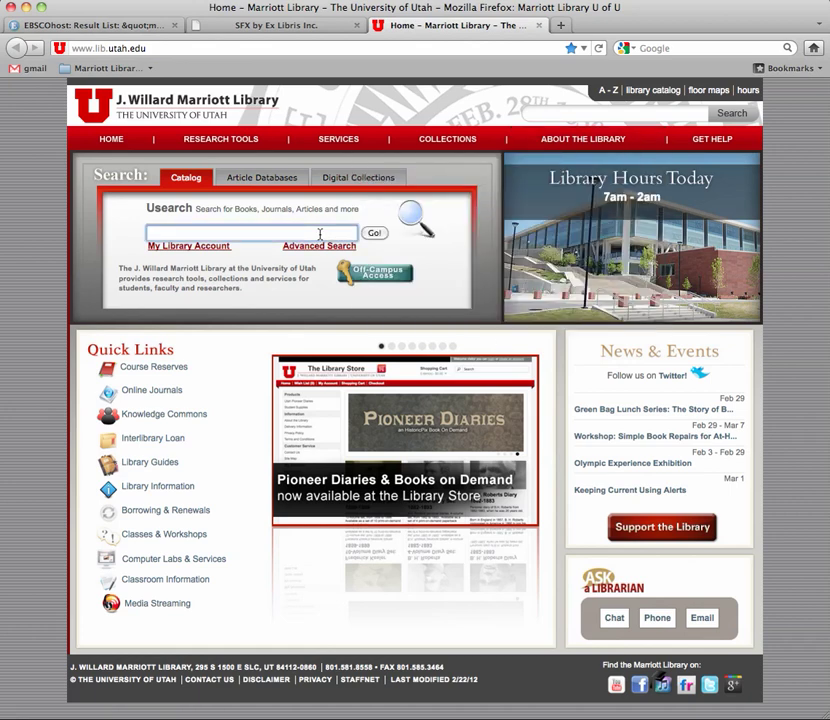
{"action": "type", "text": "\""}
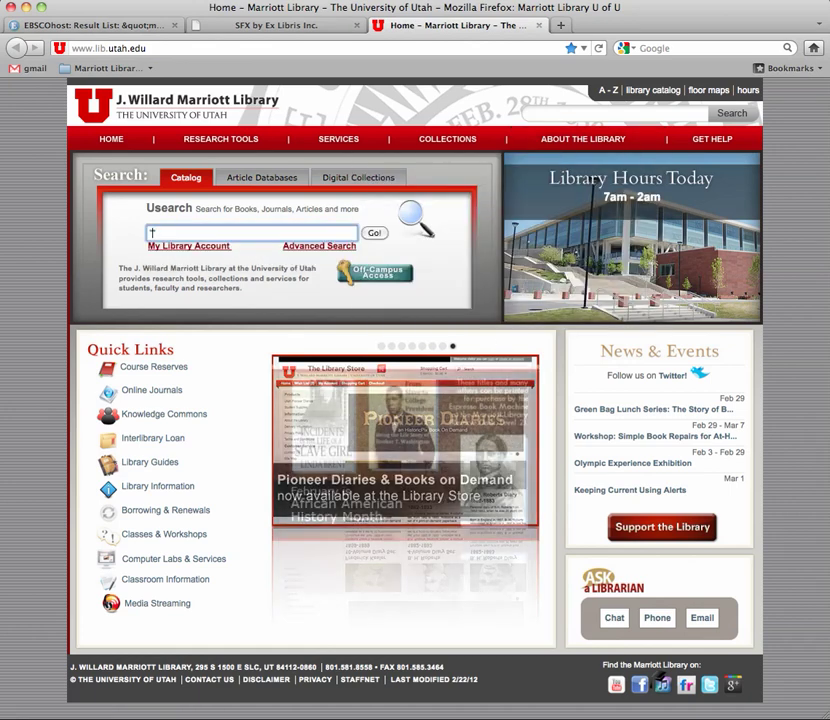
{"action": "type", "text": "Chicano Nations: The Hemispheric Origins of Mexican American Literature"}
{"action": "key", "text": "Return"}
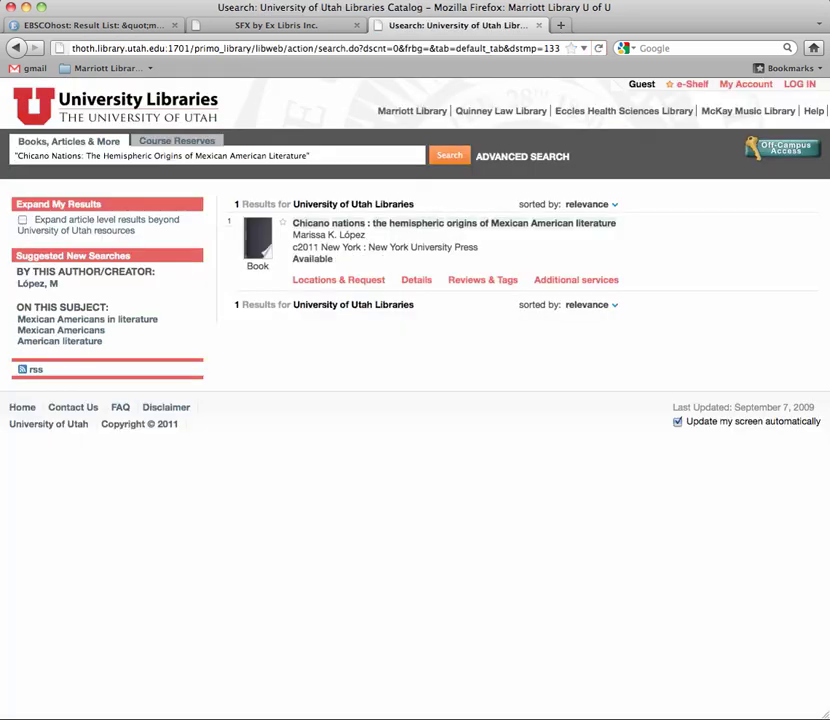
{"action": "left_click_drag", "start_coordinate": [318, 247], "coordinate": [302, 247]}
{"action": "left_click", "coordinate": [326, 283]}
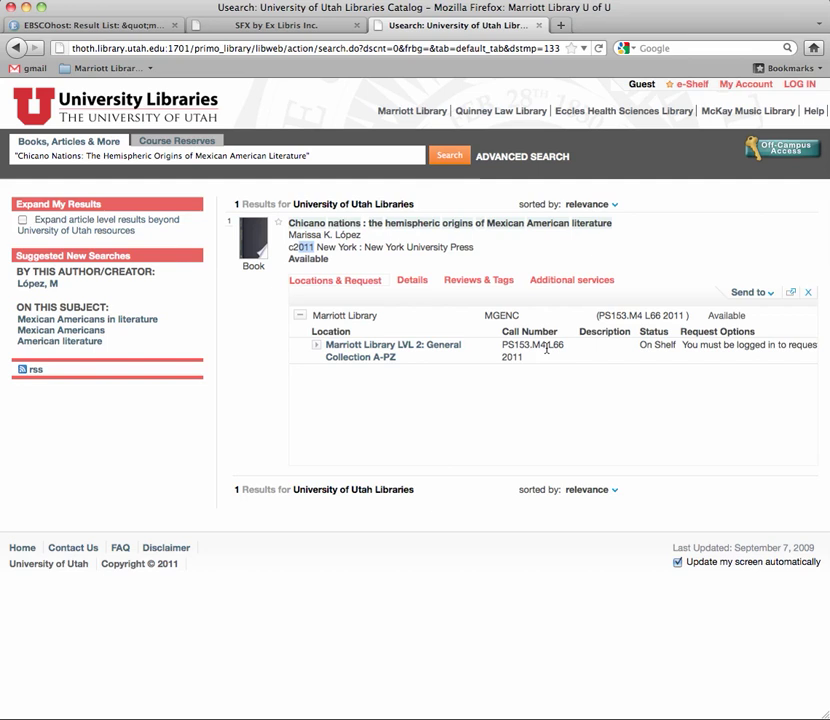
{"action": "left_click_drag", "start_coordinate": [528, 360], "coordinate": [502, 347]}
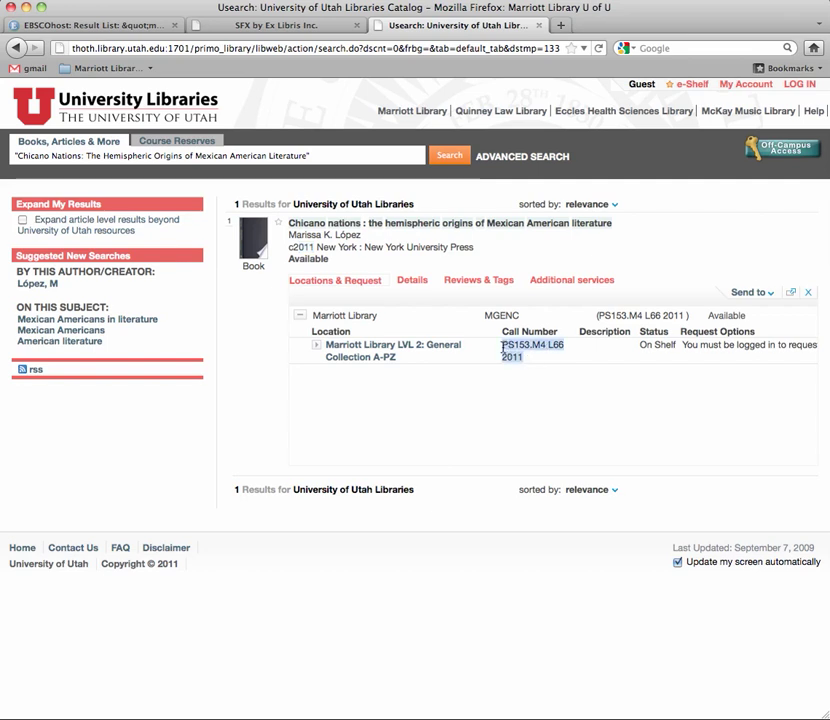
Show the Chicano Nations Details tab and highlight its Description, subjects and format
{"action": "left_click", "coordinate": [407, 286]}
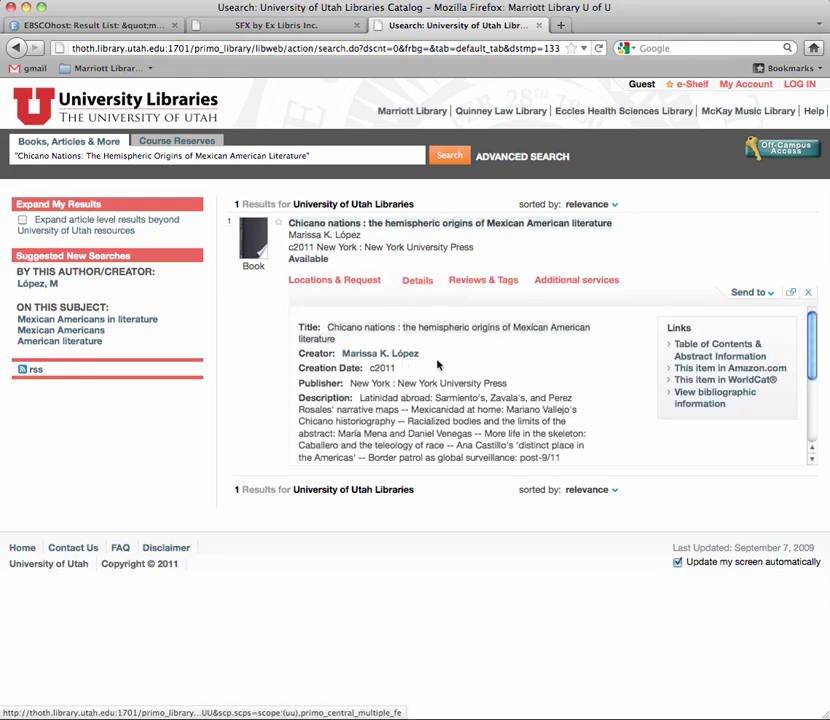
{"action": "scroll", "coordinate": [437, 366], "scroll_direction": "down", "scroll_amount": 1}
{"action": "scroll", "coordinate": [437, 366], "scroll_direction": "down", "scroll_amount": 1}
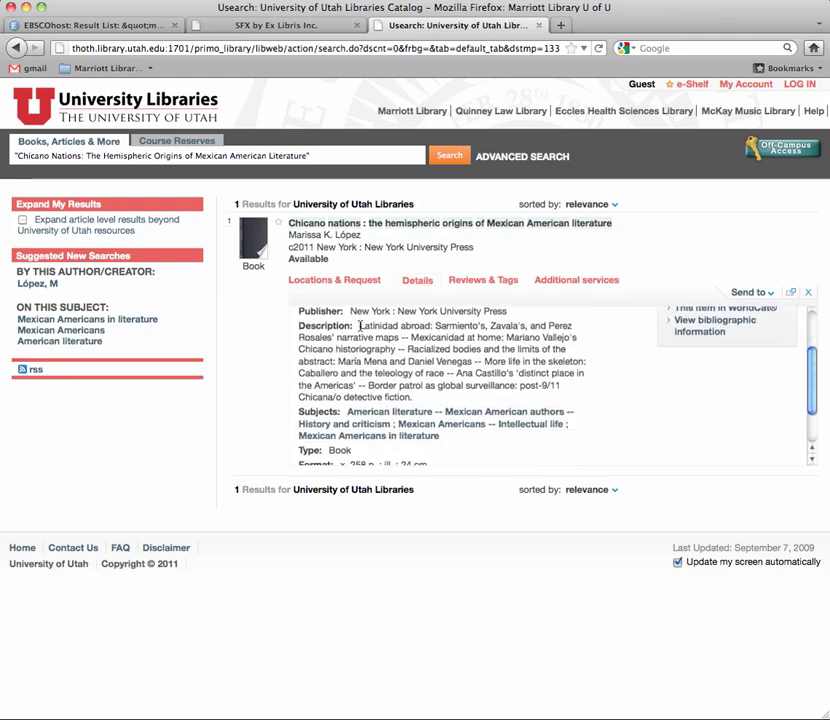
{"action": "mouse_move", "coordinate": [360, 326]}
{"action": "left_mouse_down"}
{"action": "mouse_move", "coordinate": [425, 353]}
{"action": "mouse_move", "coordinate": [415, 397]}
{"action": "left_mouse_up"}
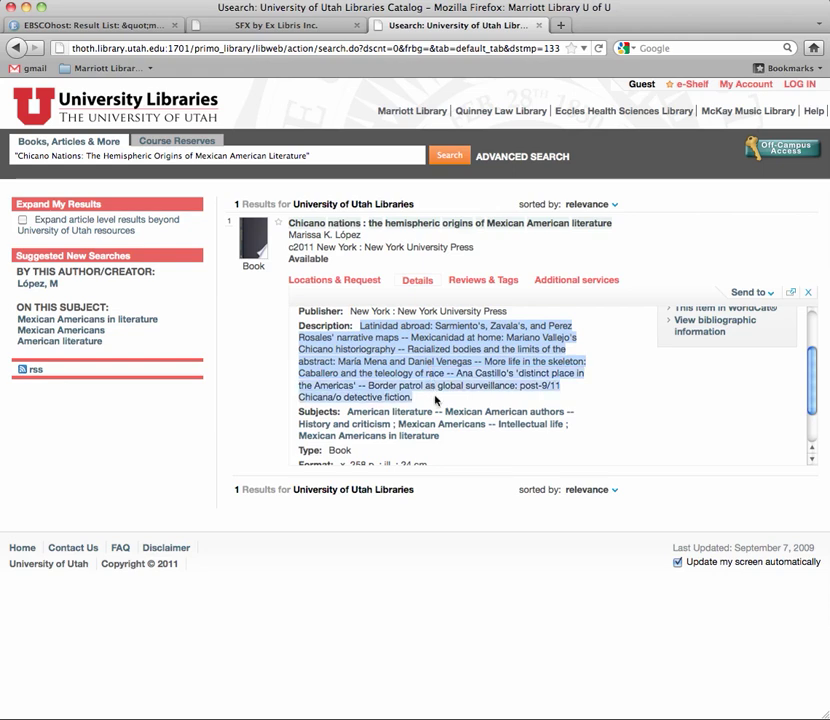
{"action": "scroll", "coordinate": [466, 372], "scroll_direction": "up", "scroll_amount": 1}
{"action": "scroll", "coordinate": [466, 372], "scroll_direction": "up", "scroll_amount": 1}
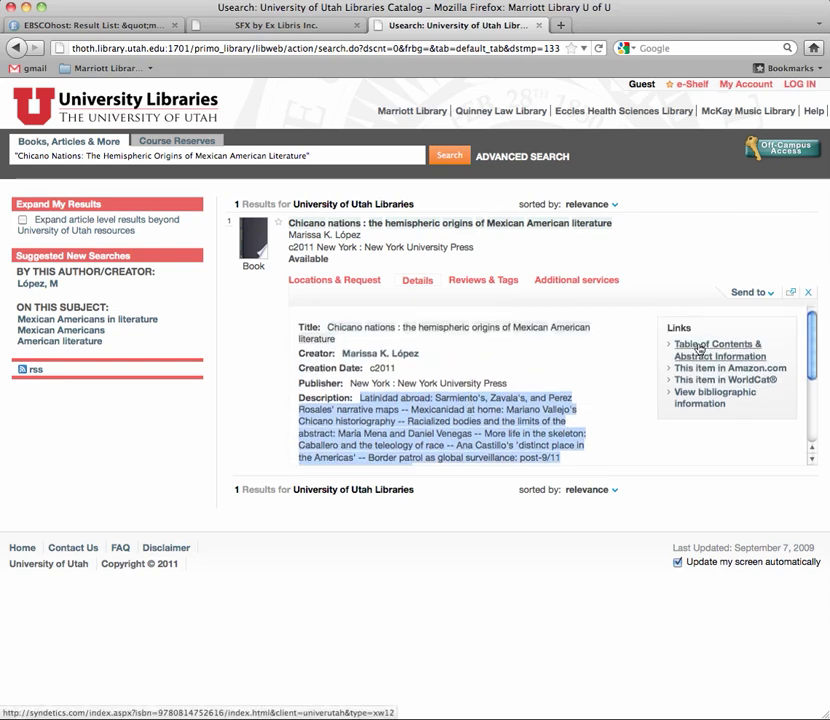
{"action": "scroll", "coordinate": [416, 360], "scroll_direction": "down", "scroll_amount": 1}
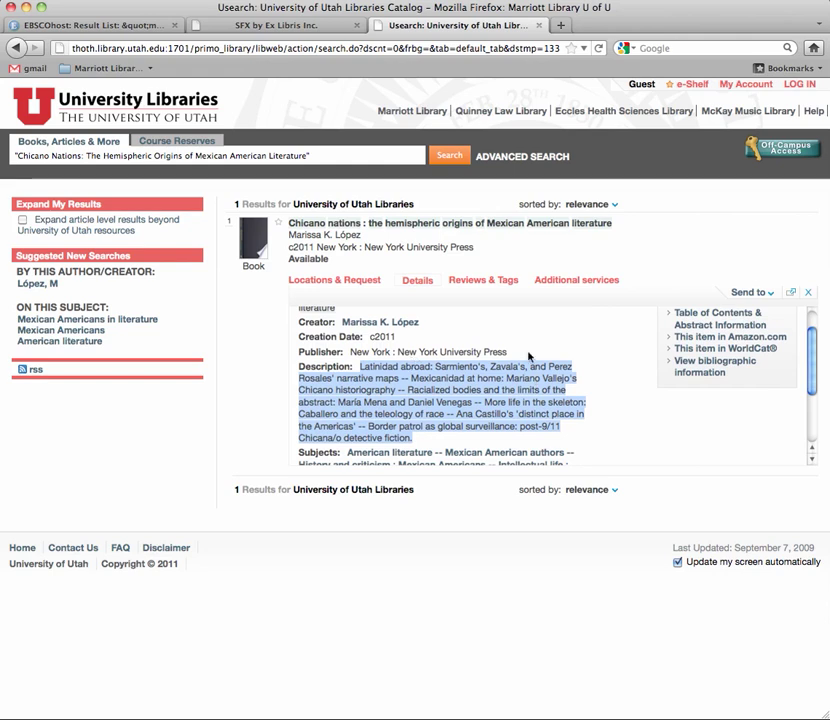
{"action": "scroll", "coordinate": [490, 356], "scroll_direction": "down", "scroll_amount": 2}
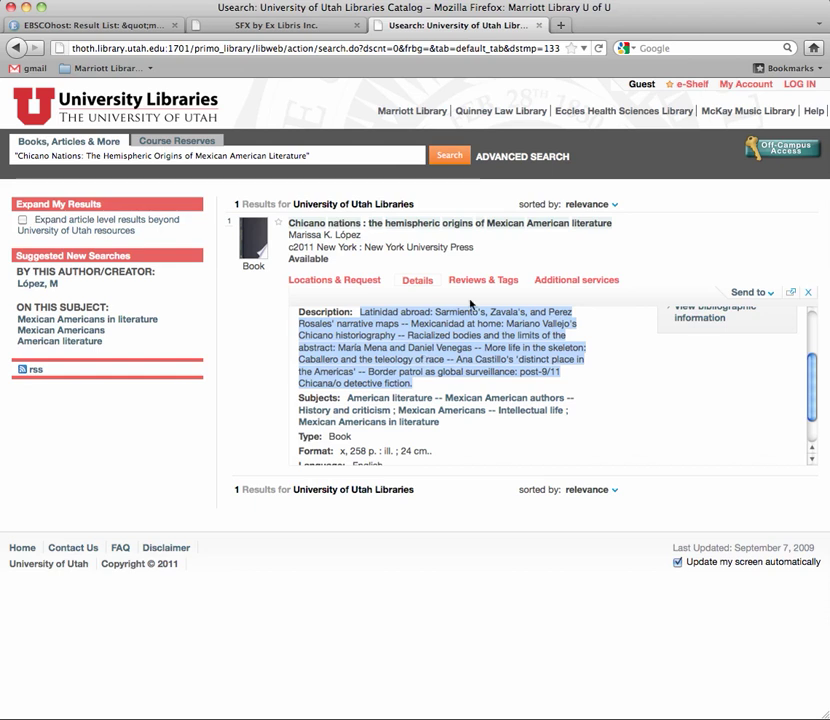
{"action": "left_click", "coordinate": [700, 1]}
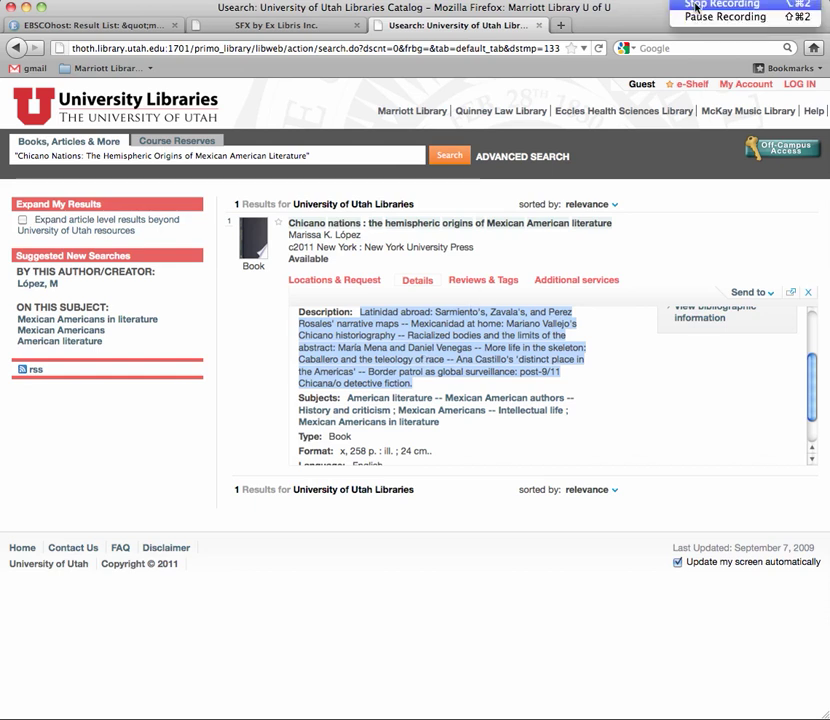